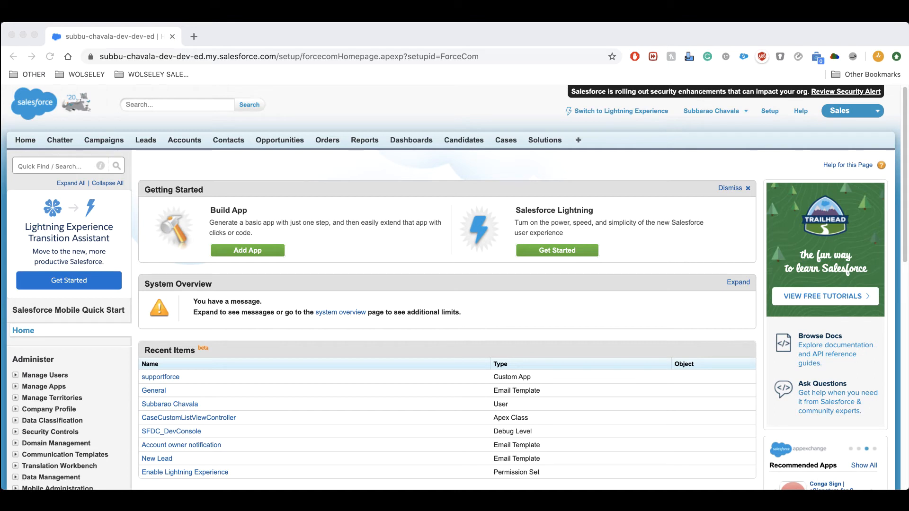
- Switch to Lightning Experience and return to Salesforce Classic
click(40, 163)
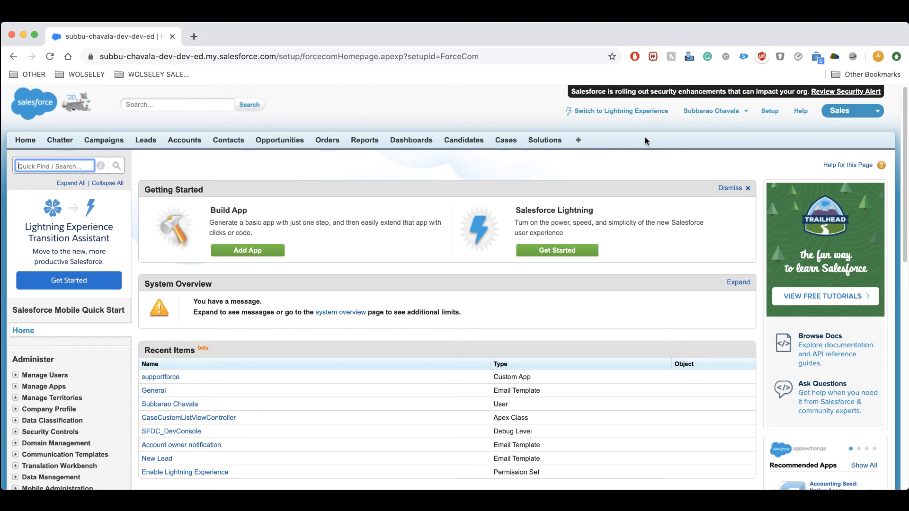
click(600, 112)
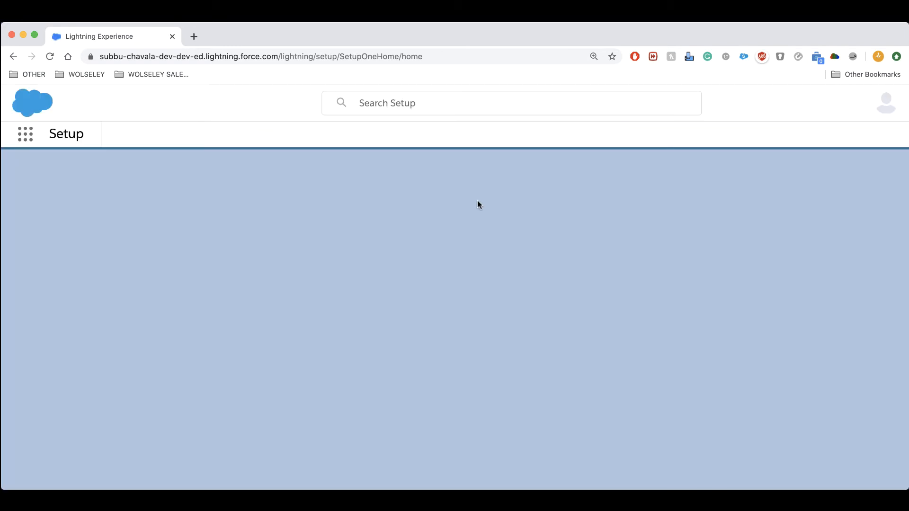
click(885, 128)
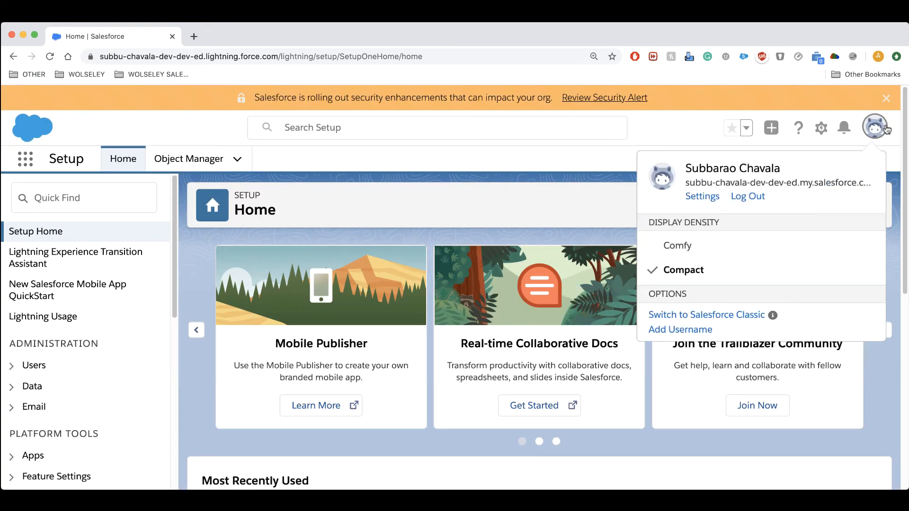
key(super+minus)
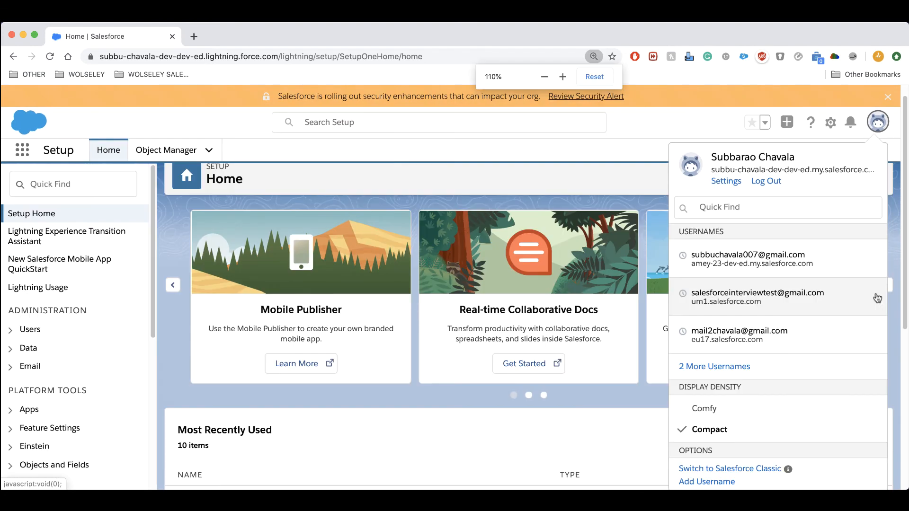
click(730, 469)
- Find Solution Settings in Setup, edit them and enable solution browsing
click(737, 118)
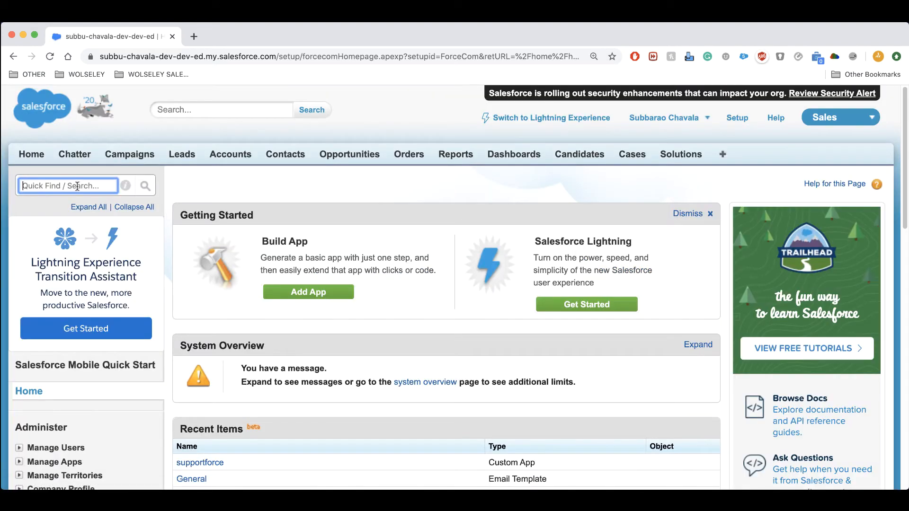
text(solution)
scroll(77, 186, down, 2)
click(97, 440)
click(410, 251)
click(319, 259)
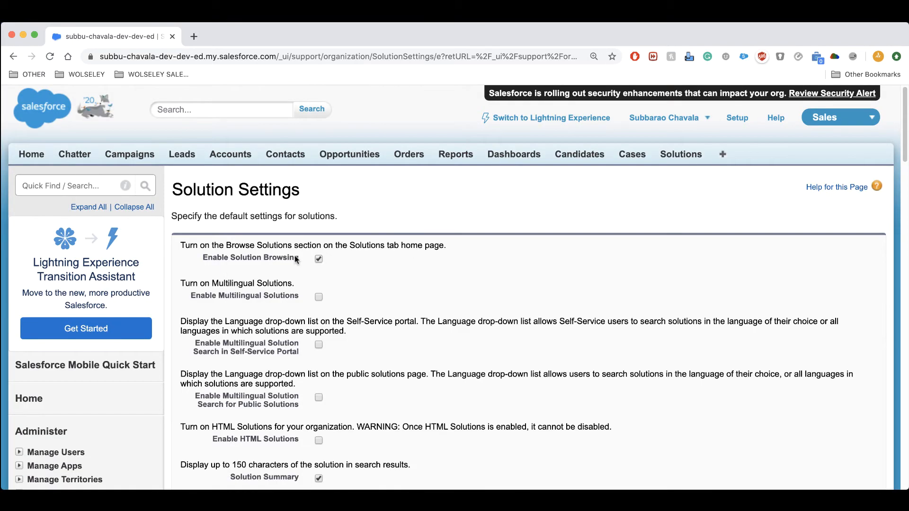
- Enable HTML Solutions for the organization and save the solution settings
scroll(547, 389, down, 2)
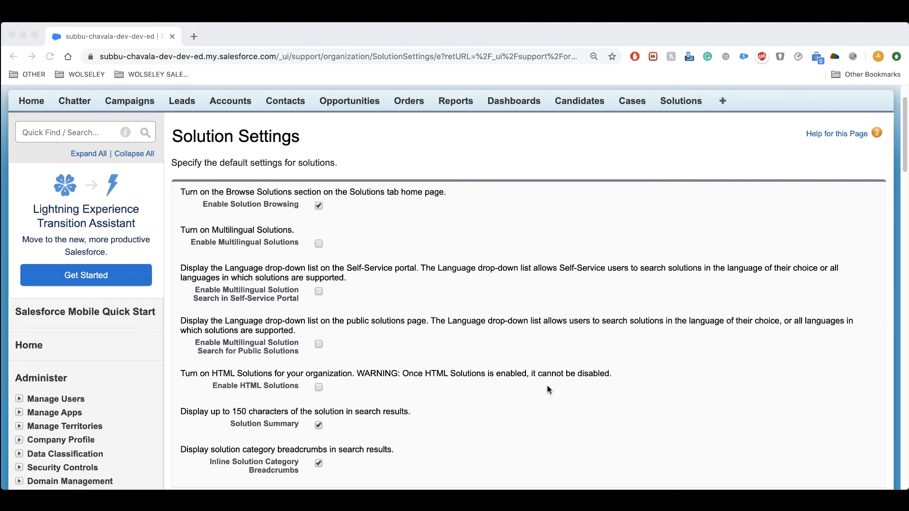
click(318, 387)
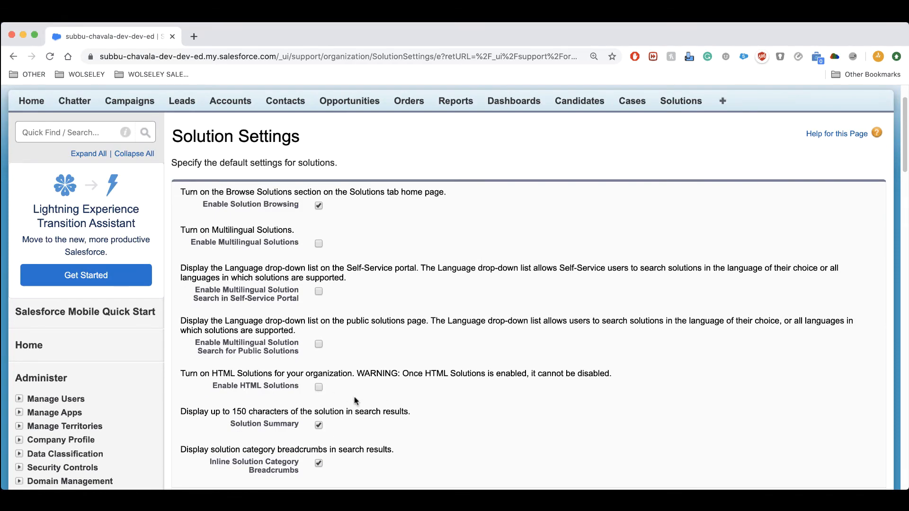
scroll(340, 421, down, 3)
click(400, 411)
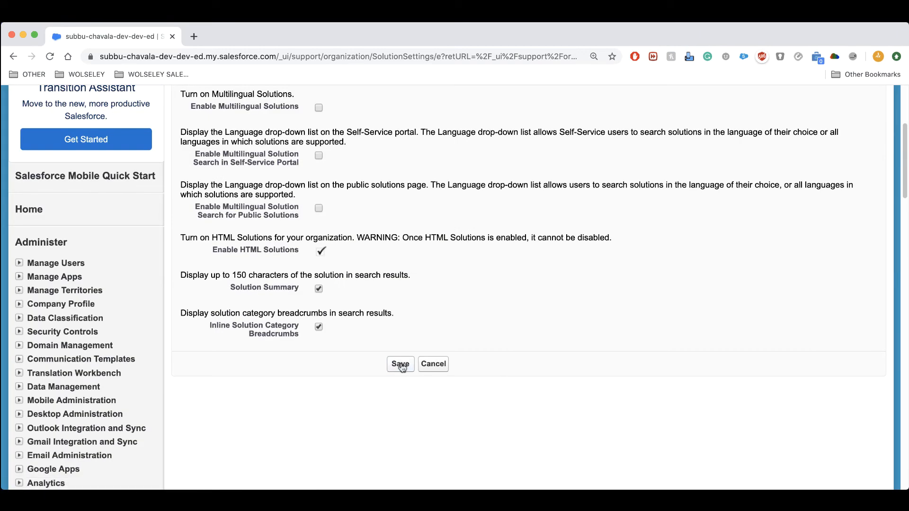
click(400, 365)
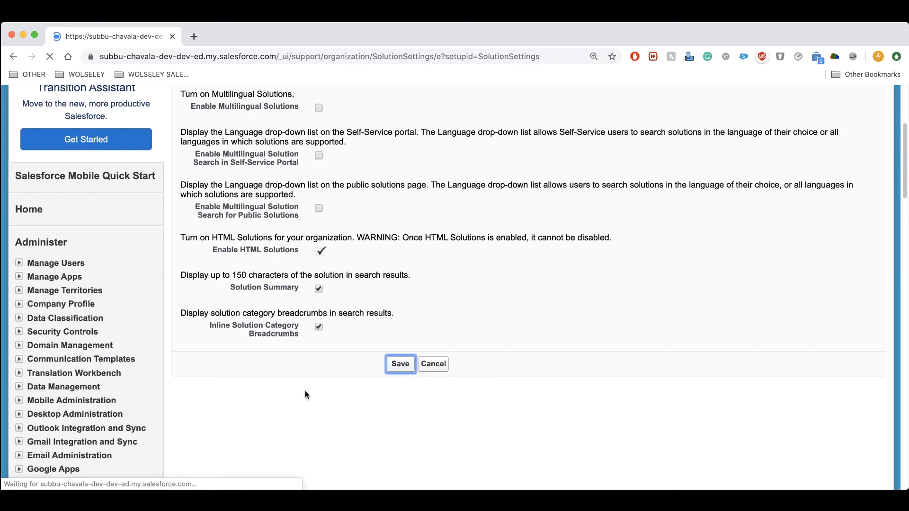
click(61, 184)
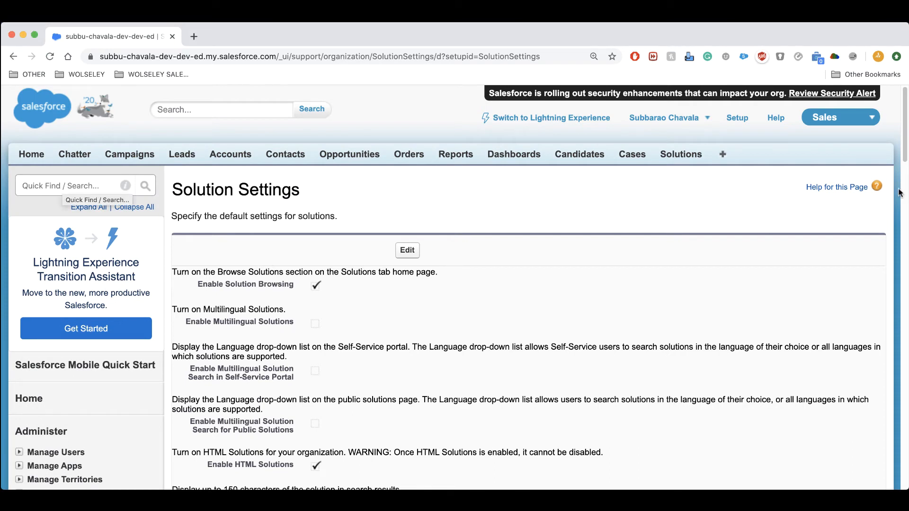
- Create a new solution titled "Getting Invalid report error when filter logic added to the report"
click(690, 158)
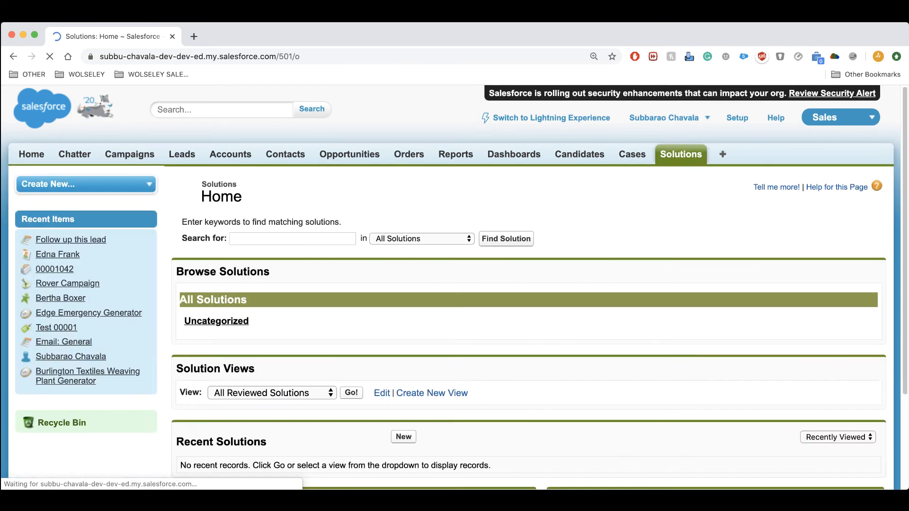
scroll(409, 370, down, 3)
click(411, 372)
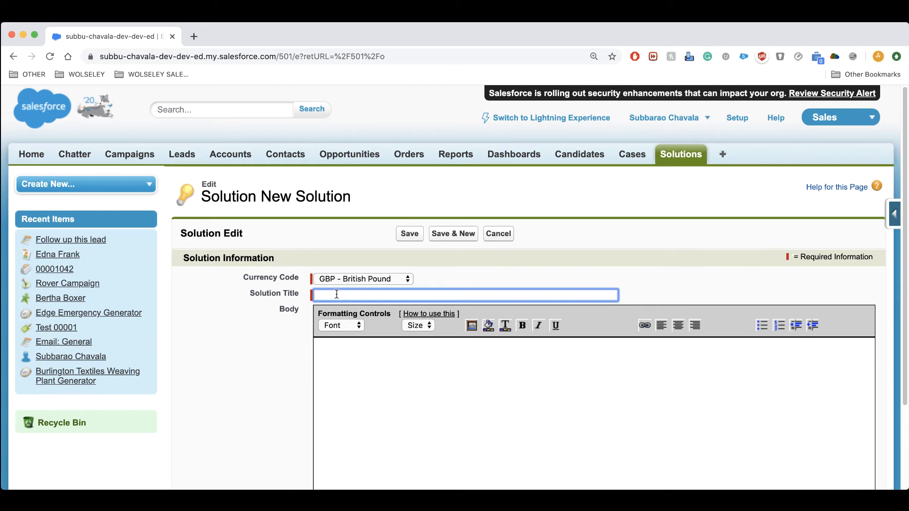
text(Getting Invalid report error when filter logic added to the report)
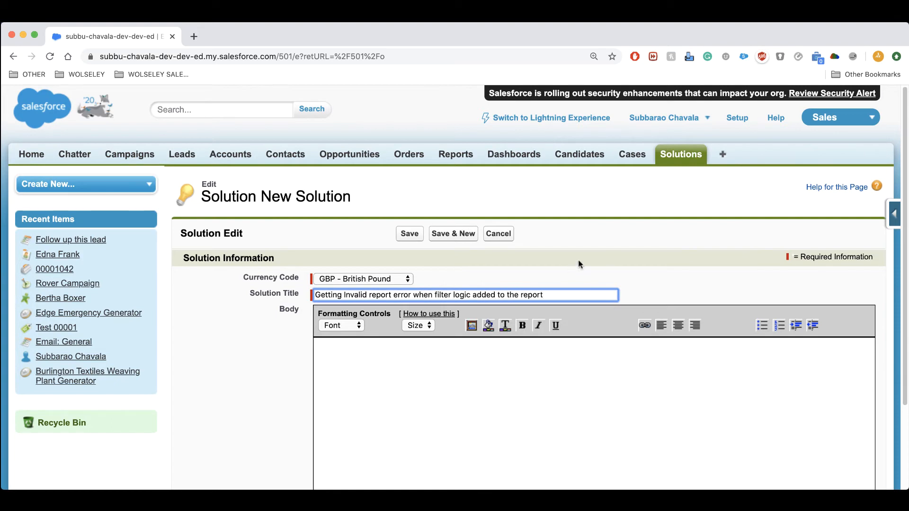
- Fill the solution body with "Hi," followed by three dotted placeholder lines and save the solution
scroll(754, 270, down, 3)
click(518, 333)
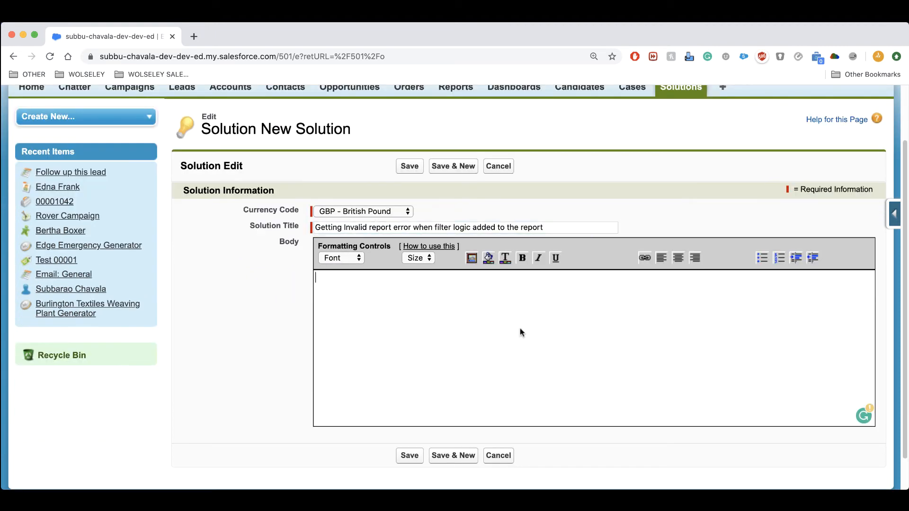
text(Hi, .................... ....................)
key(Return)
key(Return)
text(...................)
key(Return)
scroll(363, 332, down, 2)
click(407, 420)
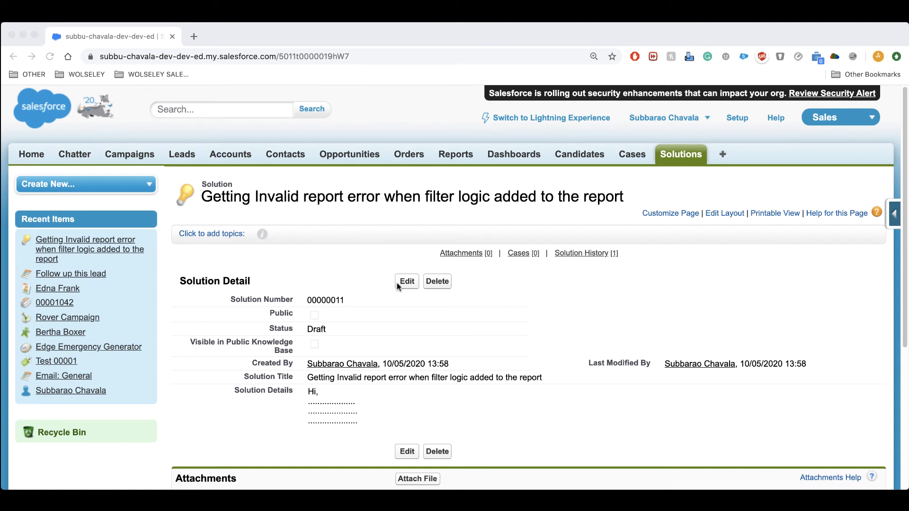
- Edit the solution to mark it Public and Visible in Public Knowledge Base, and save it
click(403, 282)
click(319, 287)
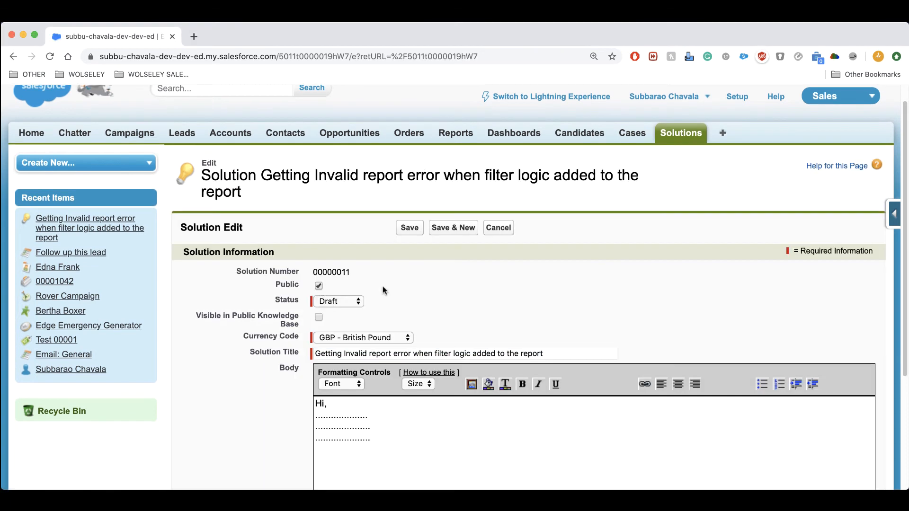
scroll(531, 320, down, 1)
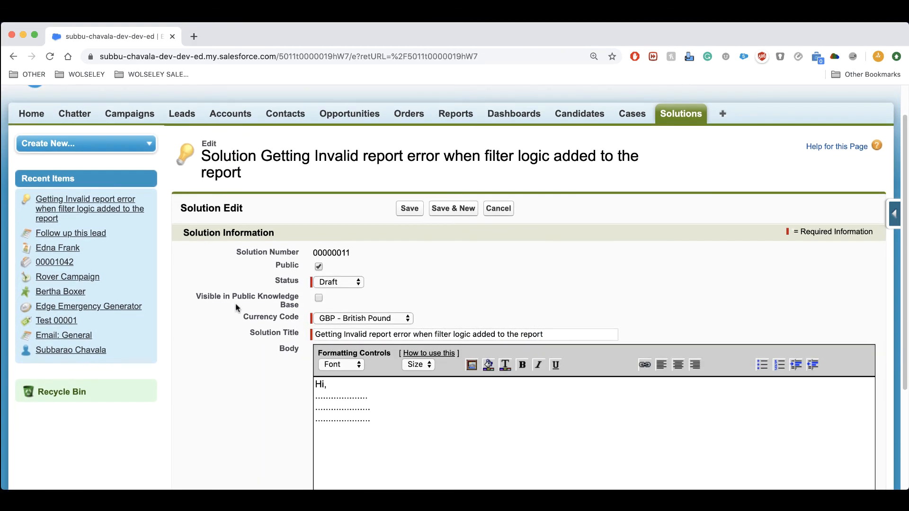
click(319, 298)
click(408, 207)
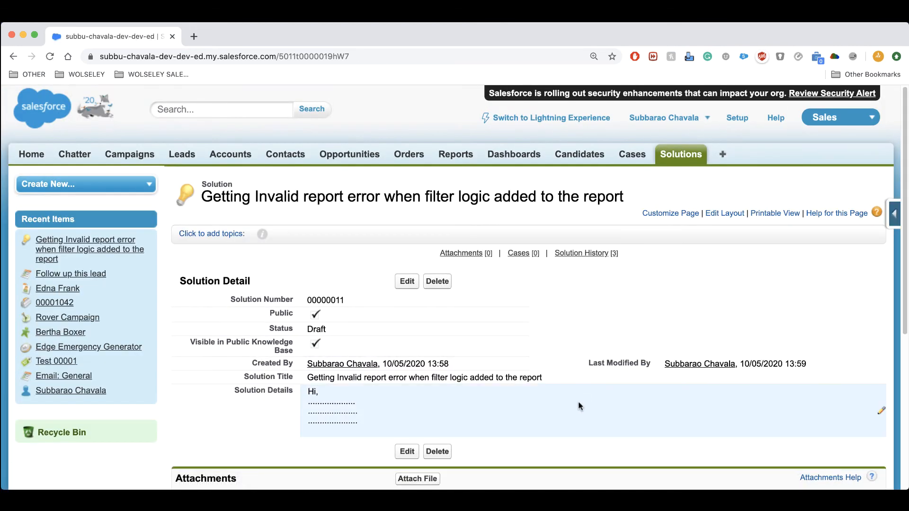
- Review the saved solution's details and switch to Lightning Experience
scroll(581, 406, down, 2)
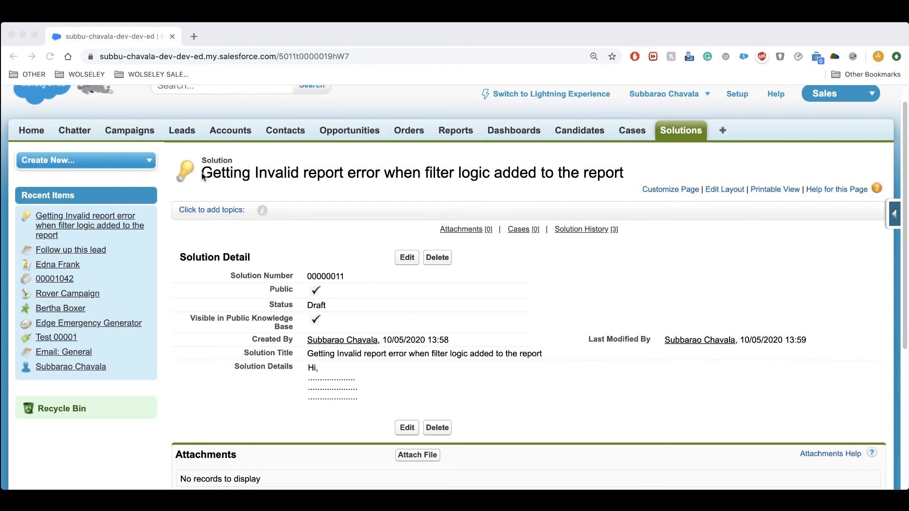
scroll(469, 247, up, 1)
click(563, 116)
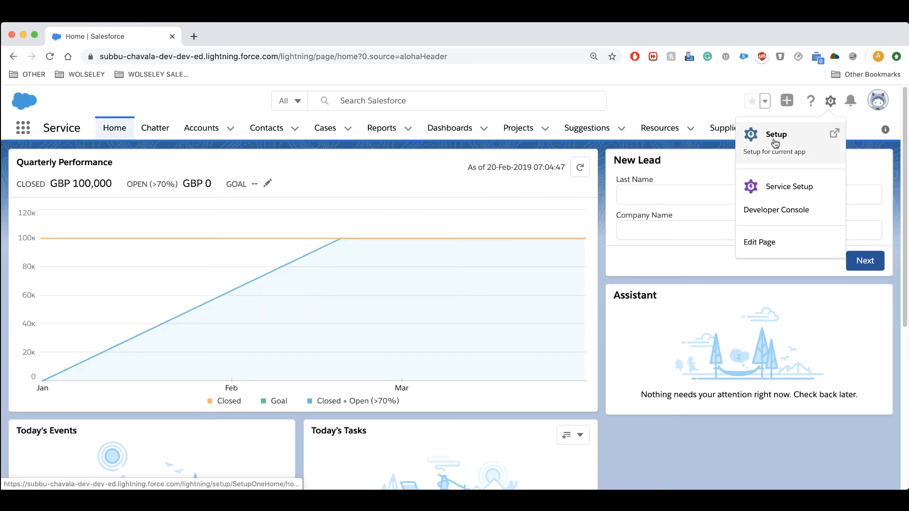
- Search the Lightning Setup for "solution"
click(775, 138)
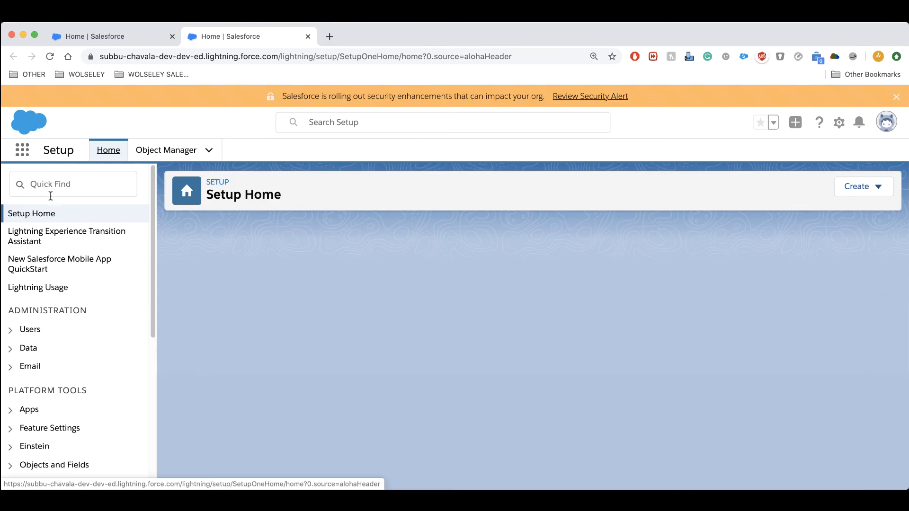
click(54, 189)
text(solution)
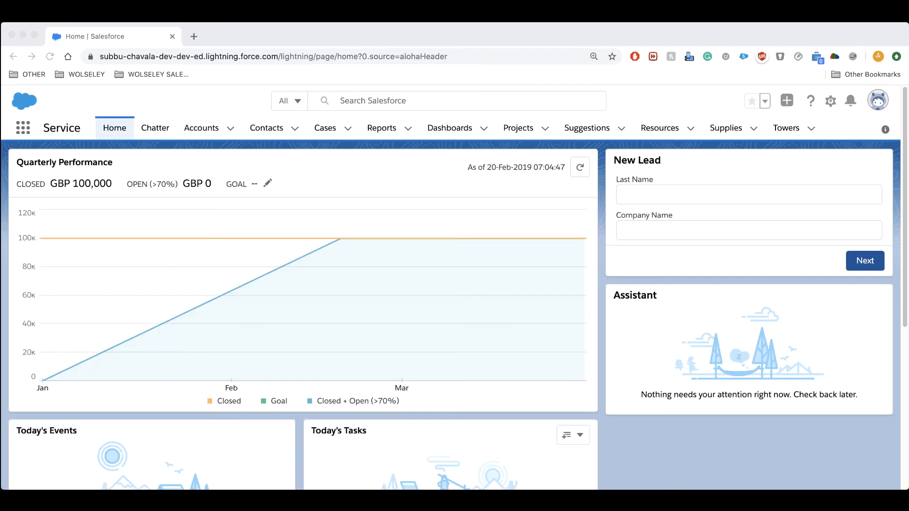
- Open Service Setup and start Knowledge Setup from the full list of recommended setups
click(831, 102)
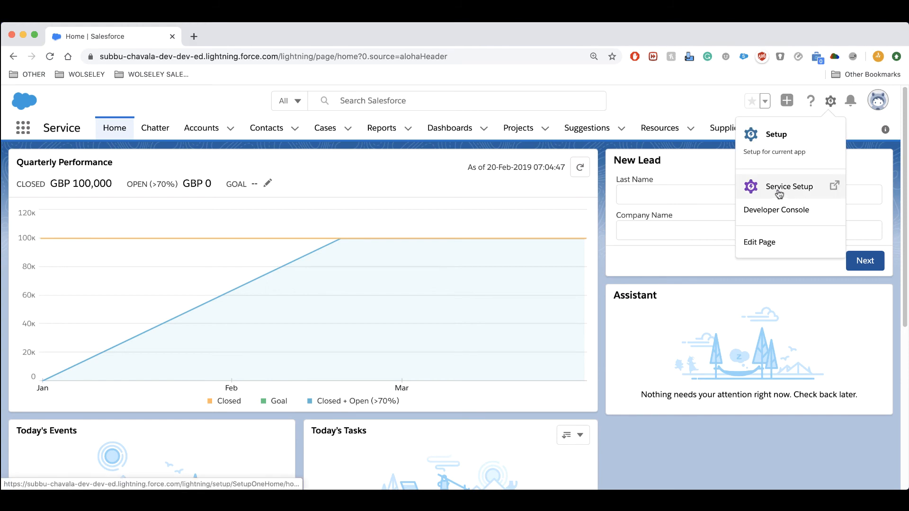
click(790, 187)
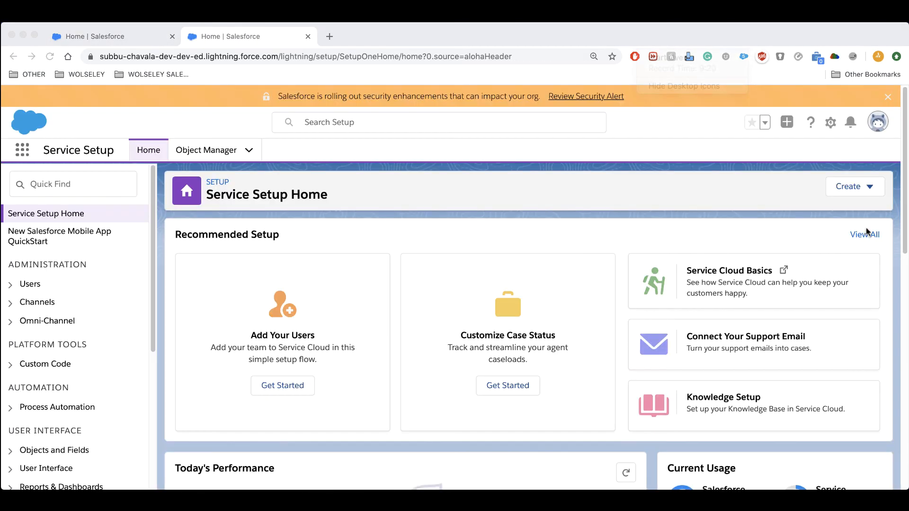
click(864, 235)
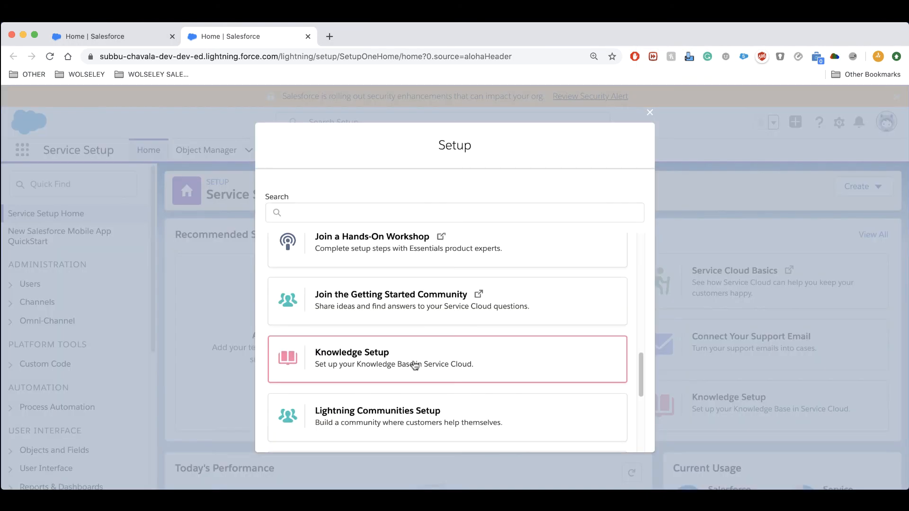
click(395, 359)
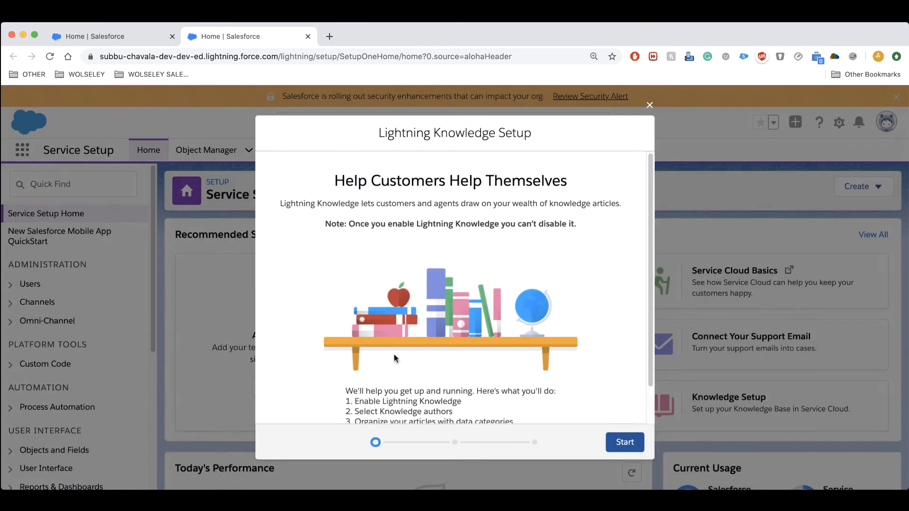
click(631, 446)
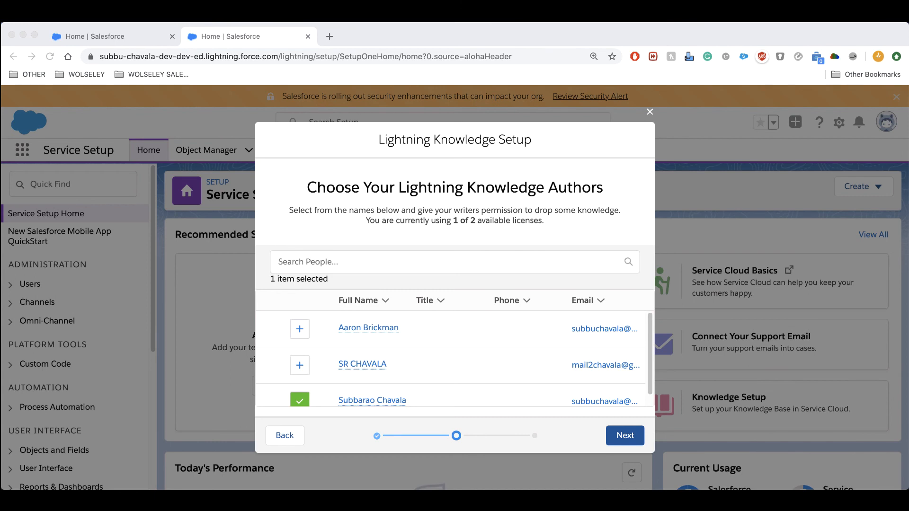
- Select the first two listed users as additional Lightning Knowledge authors and continue the setup
click(299, 332)
click(299, 336)
click(300, 365)
click(300, 328)
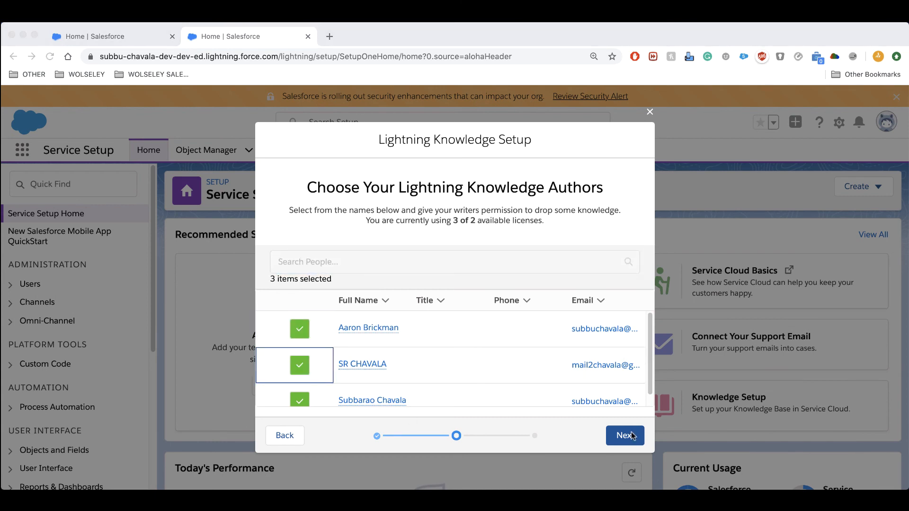
click(627, 436)
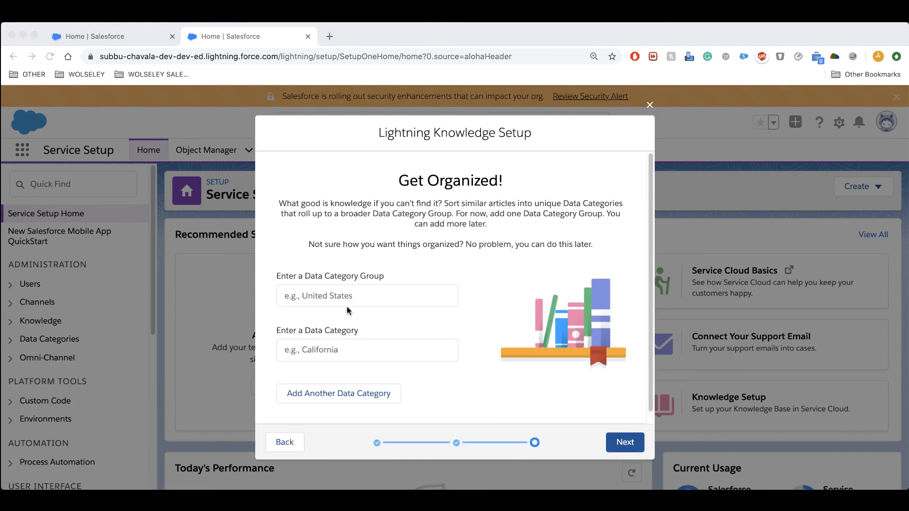
- Add the data category group "Knowledge articles of reports" with the data category "Reports" and finish the Lightning Knowledge setup
click(323, 295)
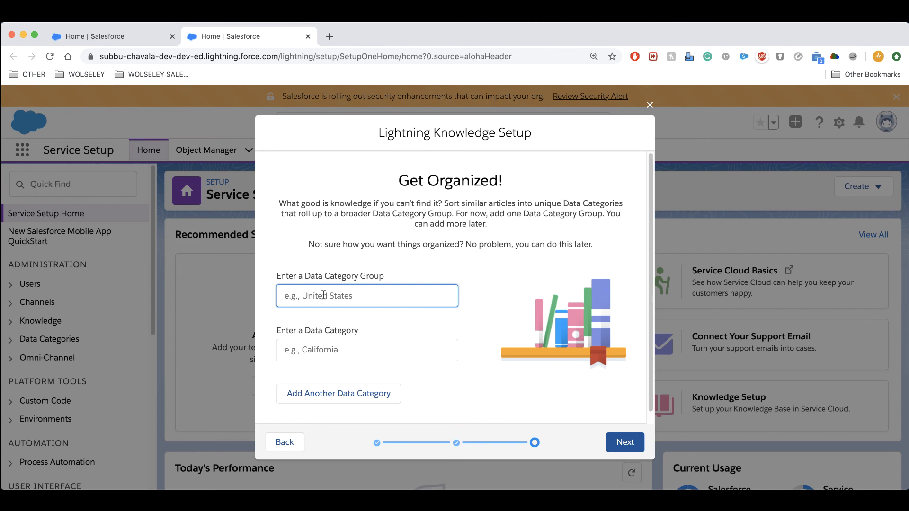
text(Knowledge articles of reports)
key(Tab)
text(Repr)
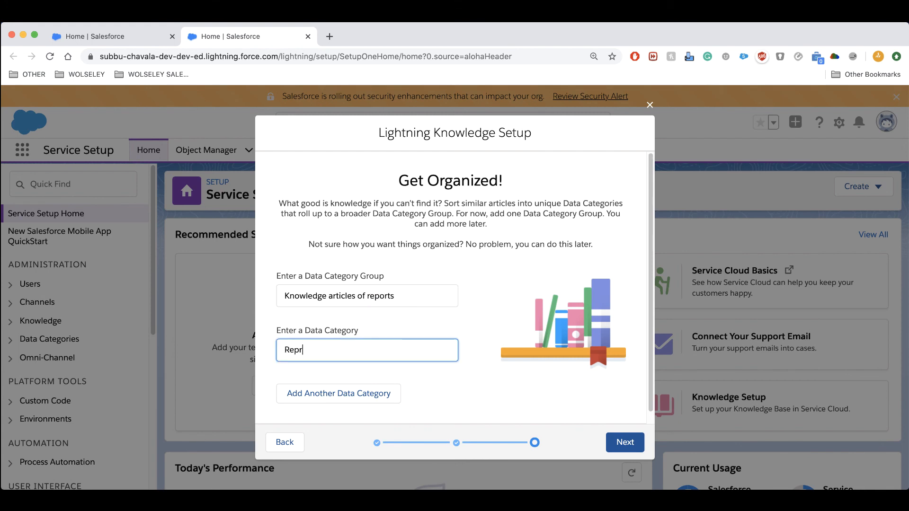
text(ots)
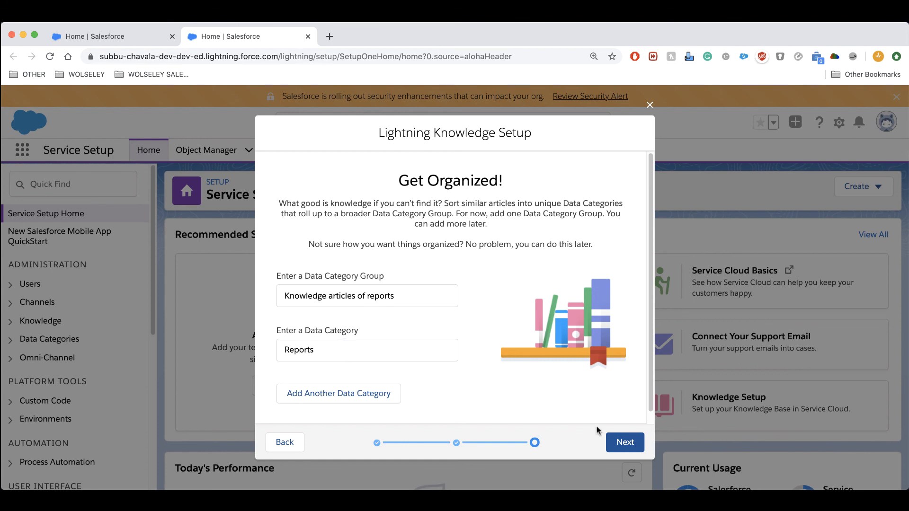
click(617, 439)
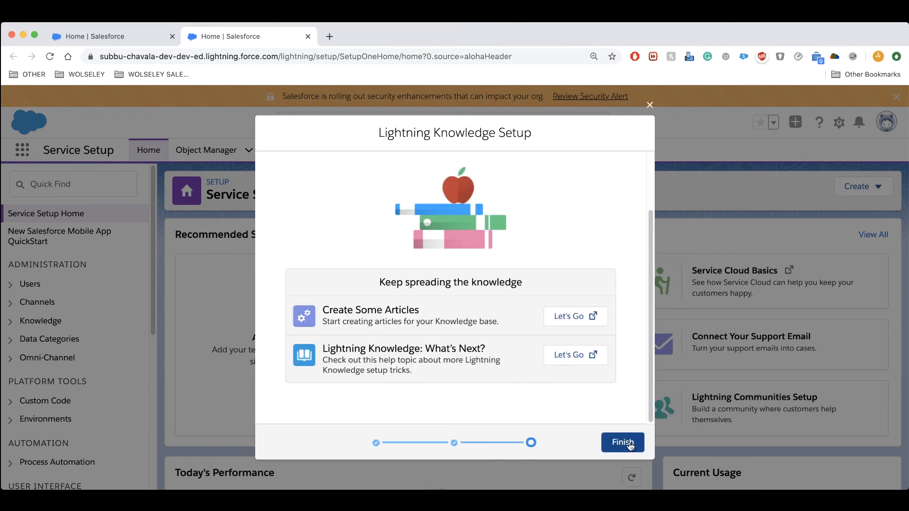
click(632, 444)
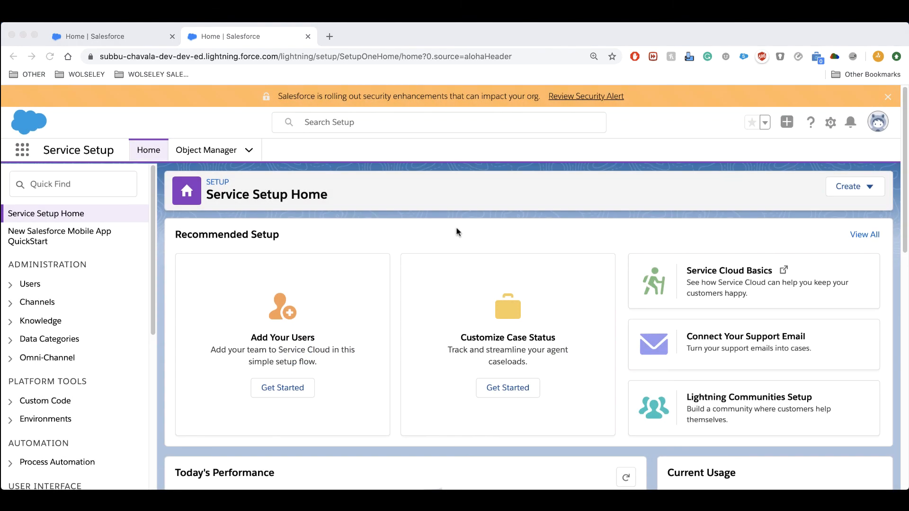